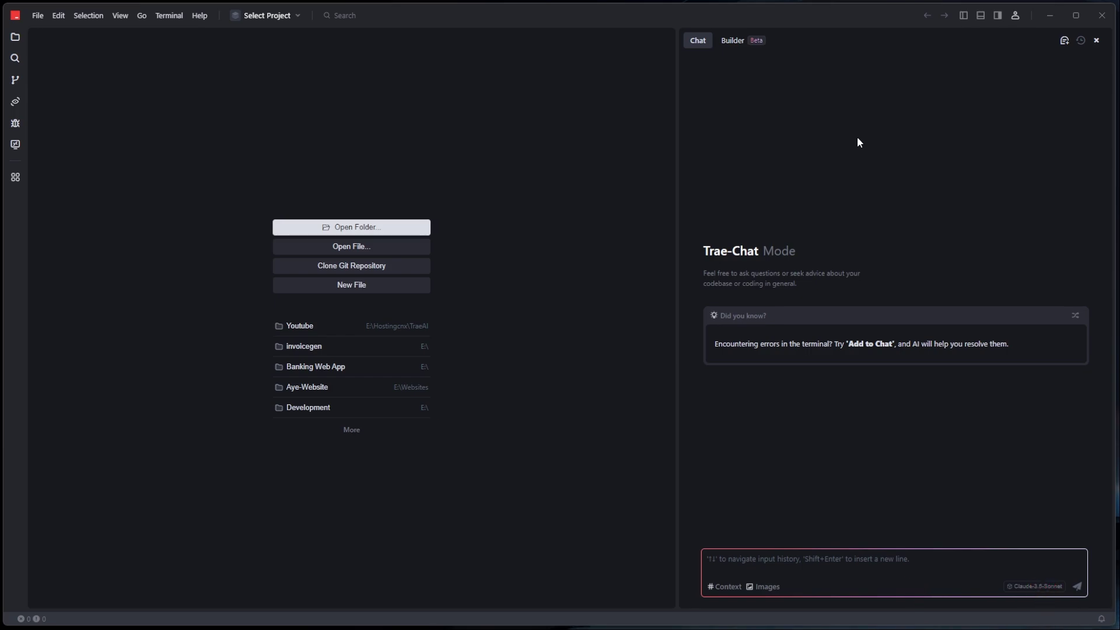
left_click(1035, 587)
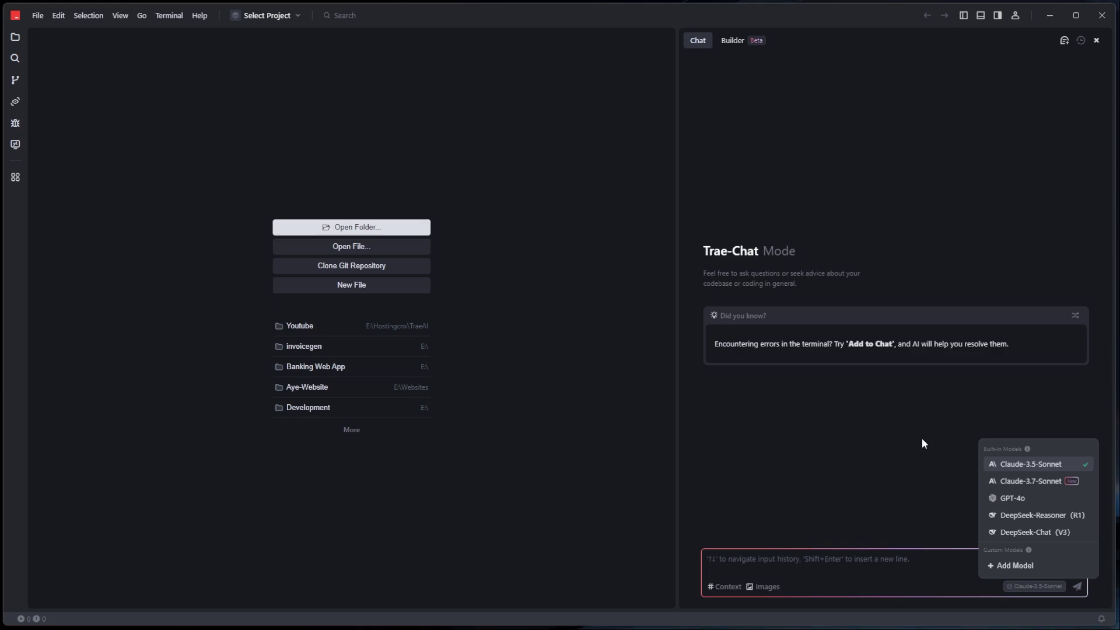
Open the Add Model form and dismiss it without adding a custom model.
left_click(1015, 566)
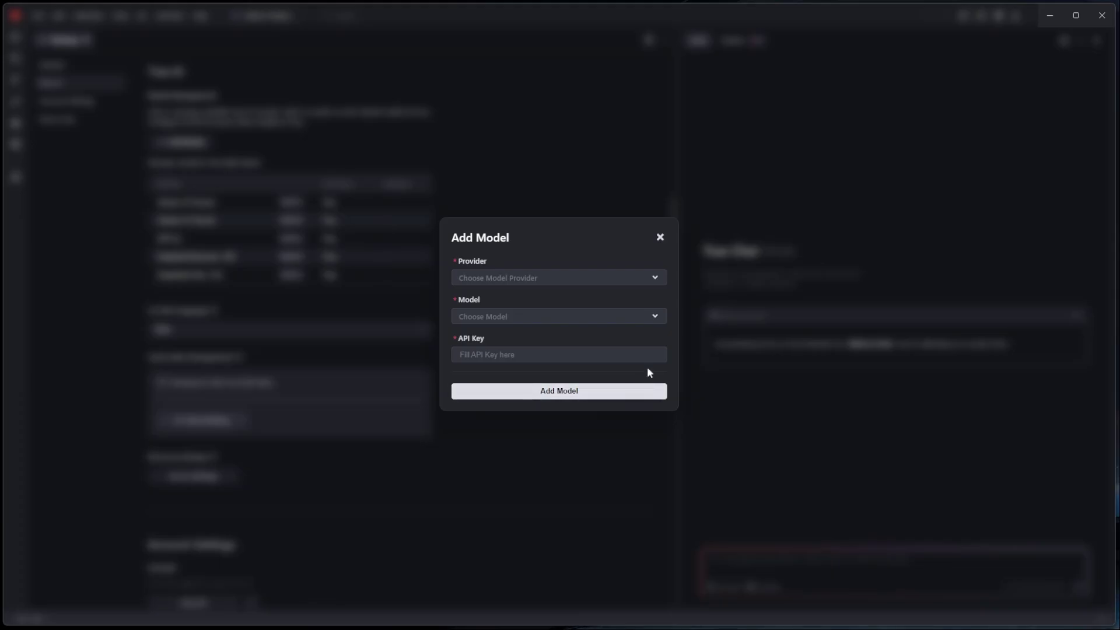
left_click(661, 237)
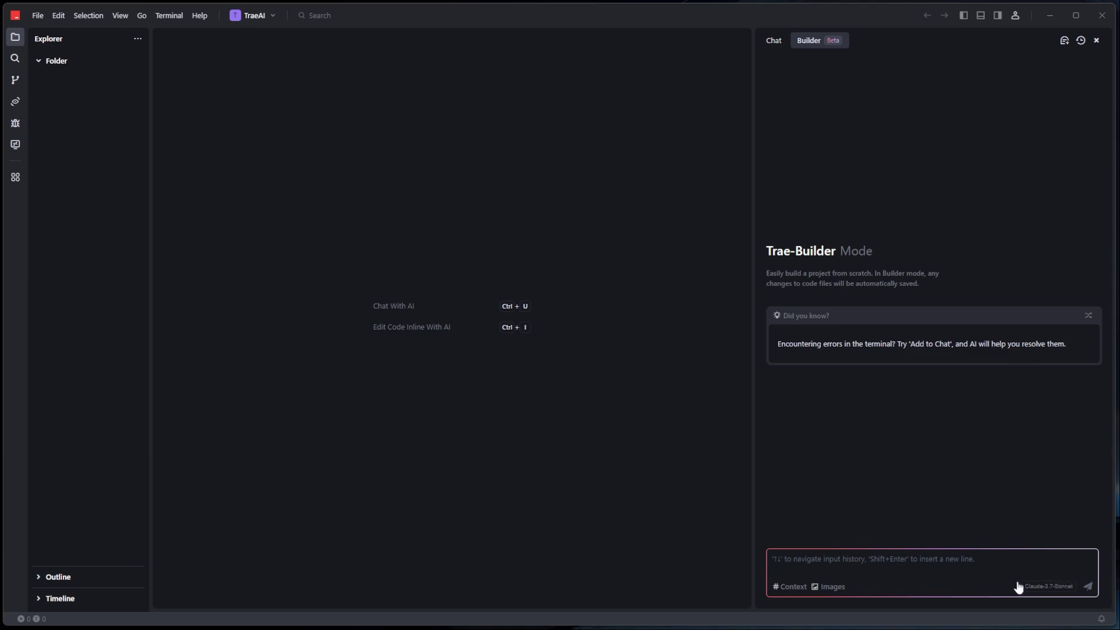
Review the model list, queue the note-taking React app request in Builder, and recheck models.
left_click(1046, 585)
left_click(893, 435)
left_click(844, 553)
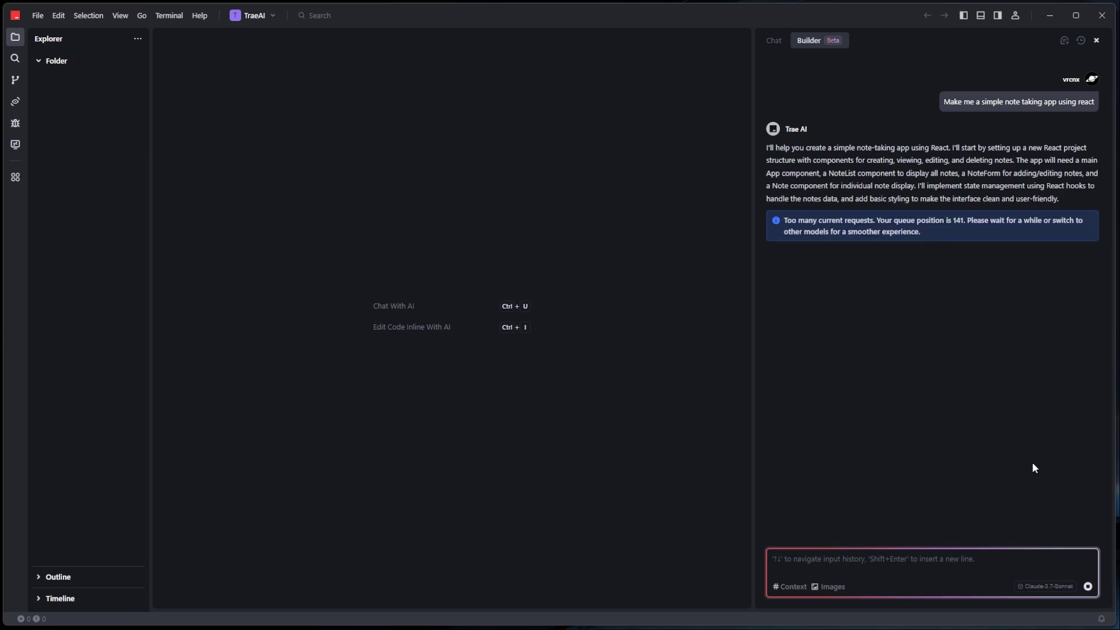
left_click_drag(949, 224, 969, 234)
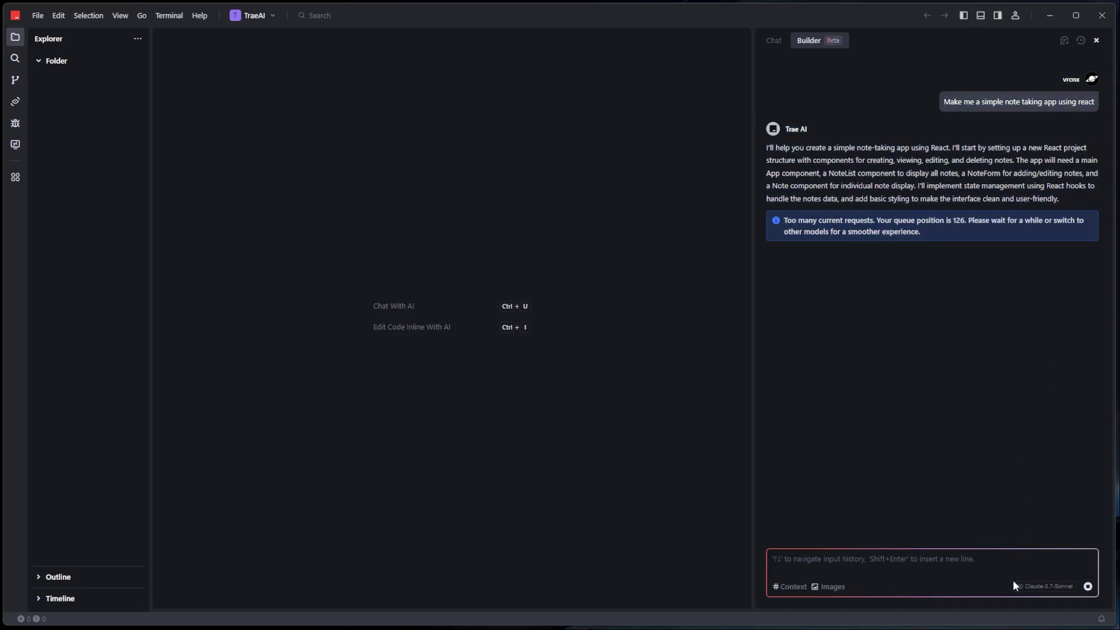
left_click(1041, 585)
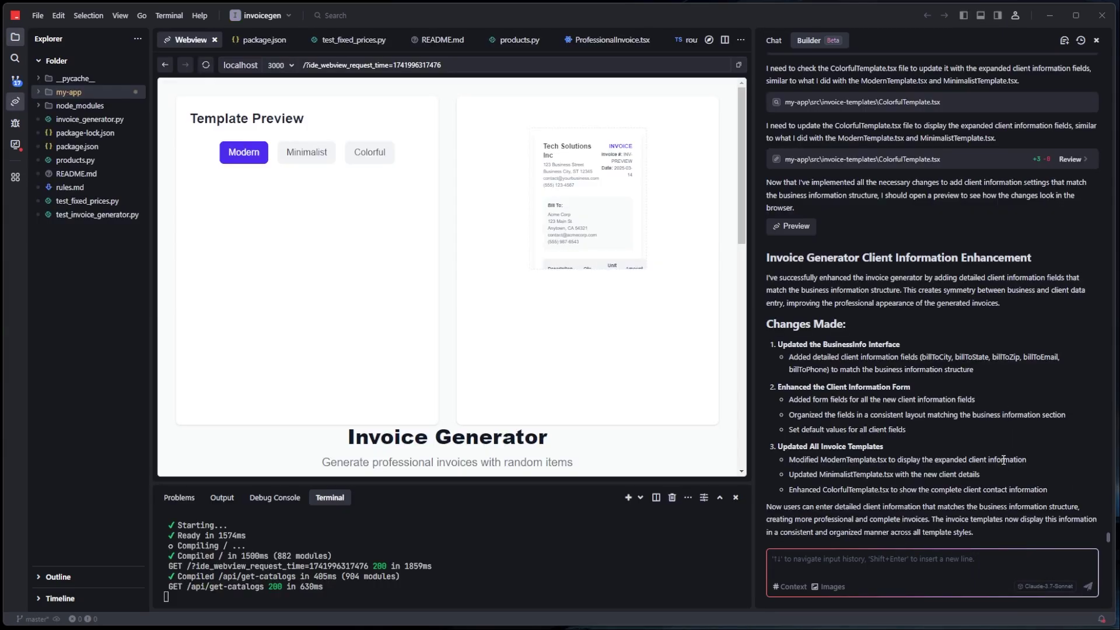
scroll(619, 329, "down", 3)
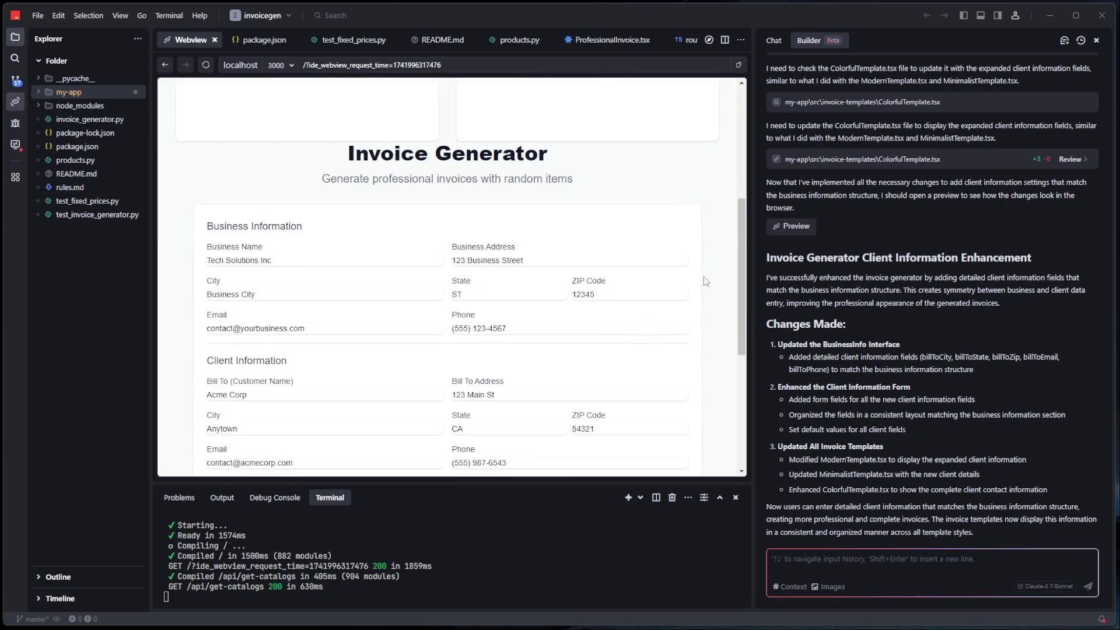
scroll(712, 287, "down", 2)
scroll(713, 281, "up", 2)
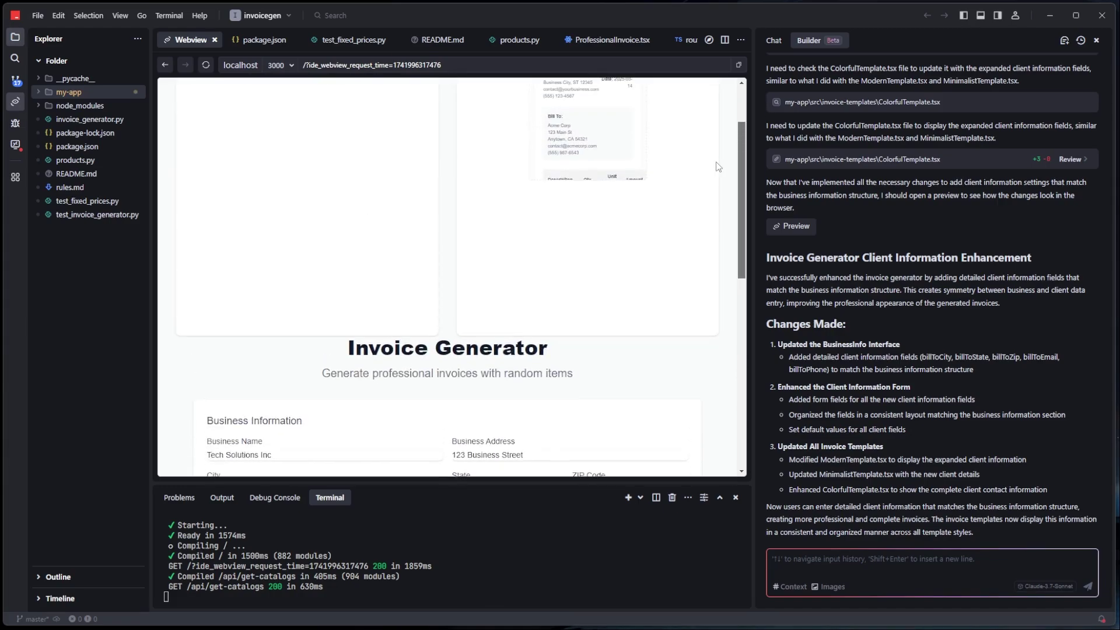
scroll(710, 265, "down", 3)
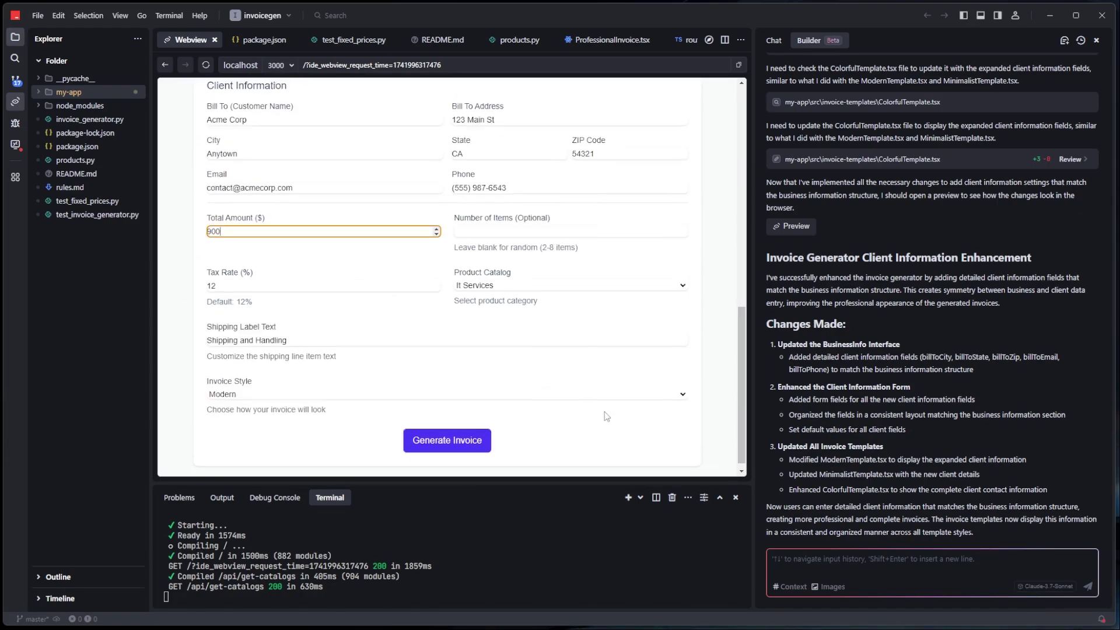
Generate an invoice from the filled-in Invoice Generator form in the Webview preview.
left_click(446, 432)
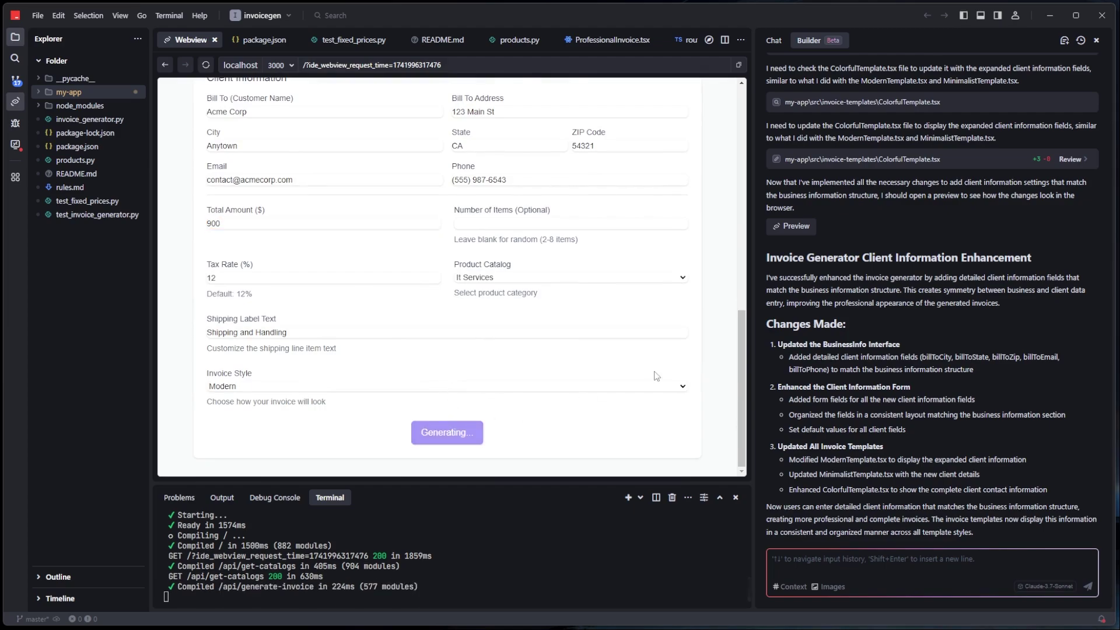
scroll(611, 403, "down", 2)
scroll(595, 385, "up", 3)
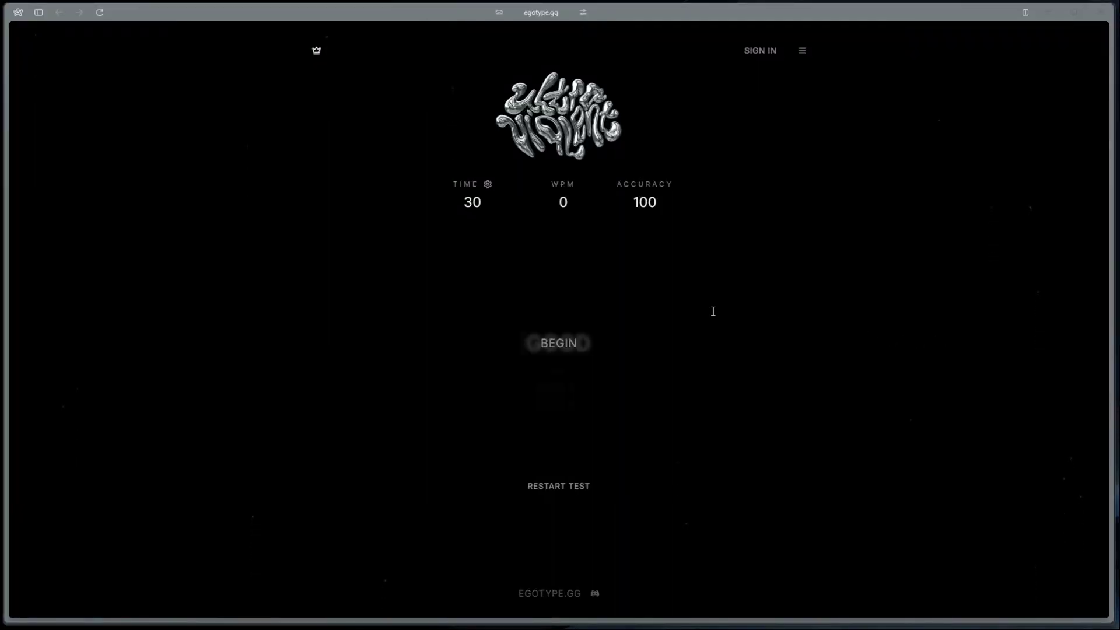
Start the 30-second typing test on egotype.gg with BEGIN.
left_click(700, 331)
type("goid ")
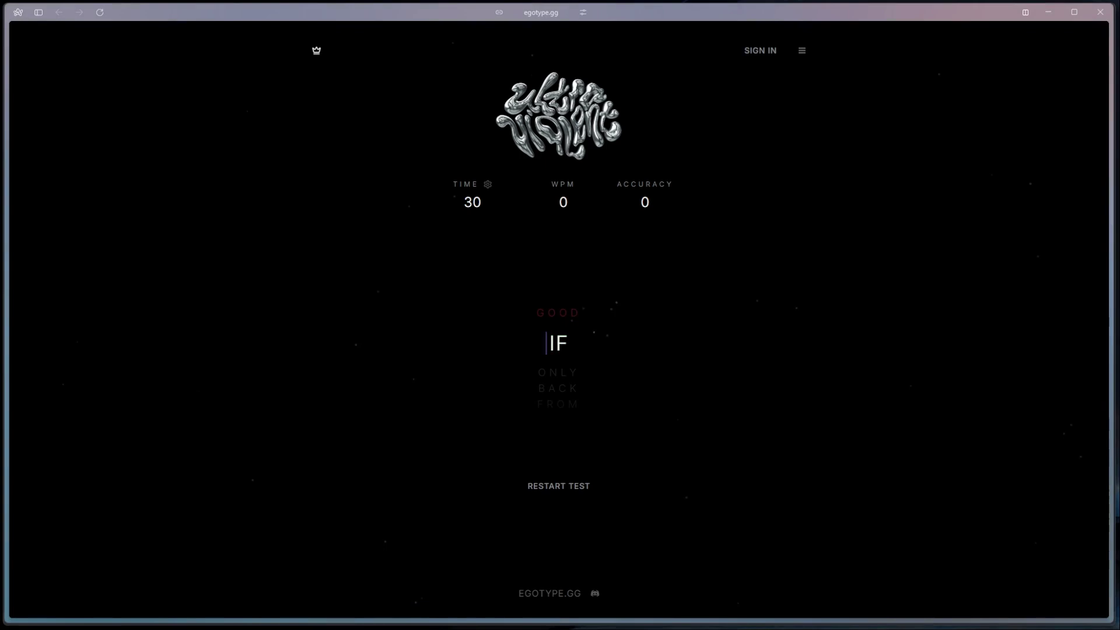
type("if only back from such take ")
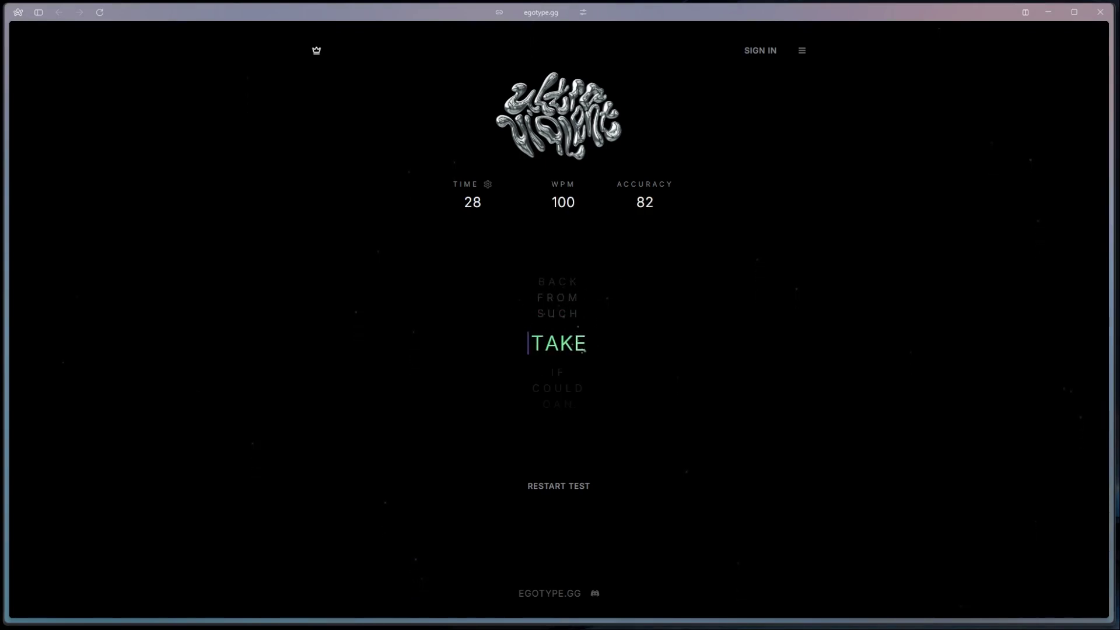
type("if could can")
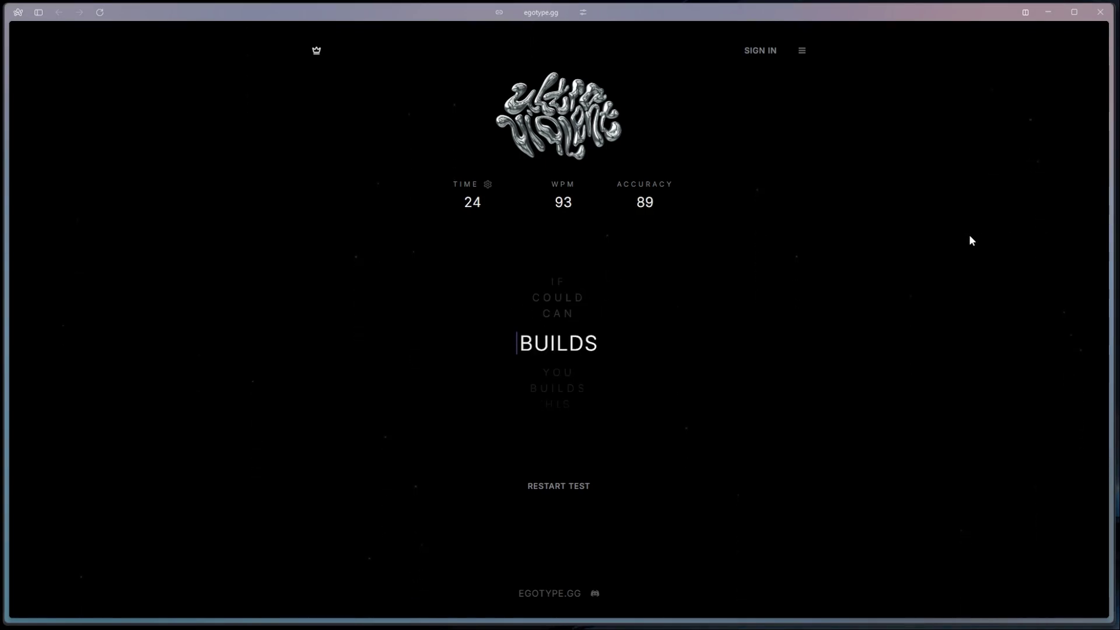